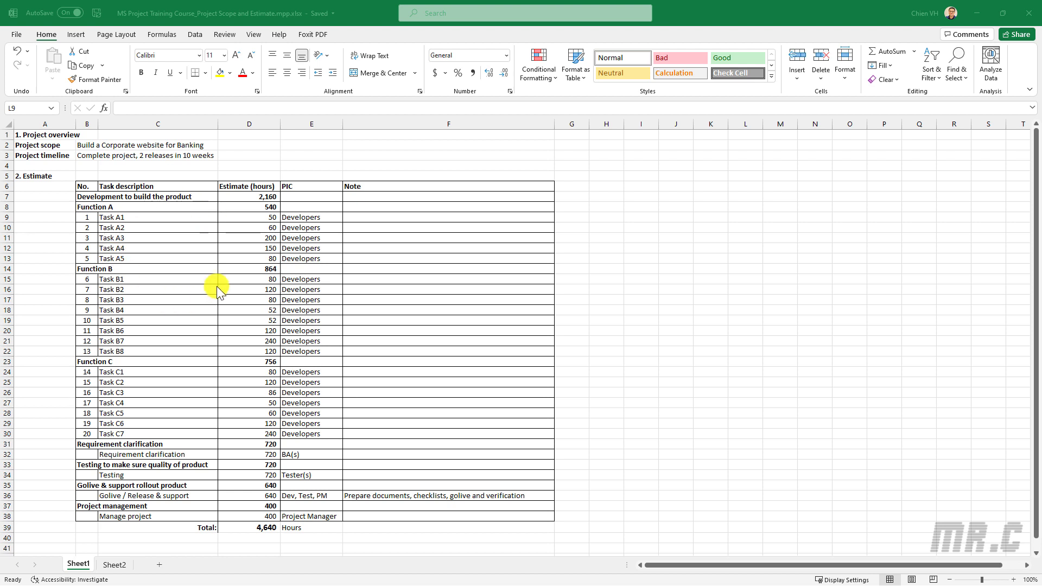
- Review the development section of the estimate: Functions A, B and C, their numbered tasks, and the development hours subtotal
{"action": "left_click", "coordinate": [94, 198]}
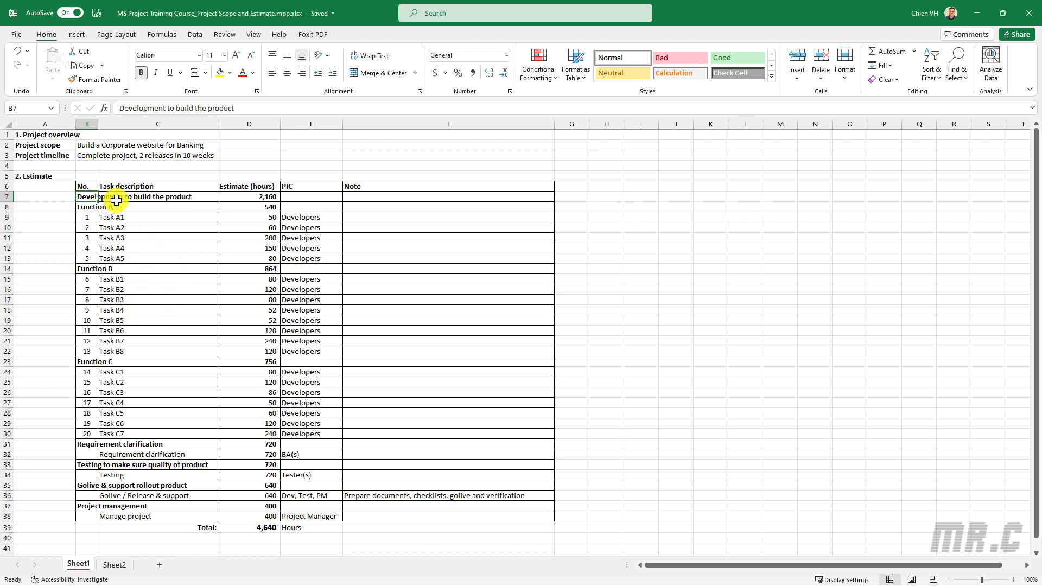
{"action": "left_click", "coordinate": [86, 206]}
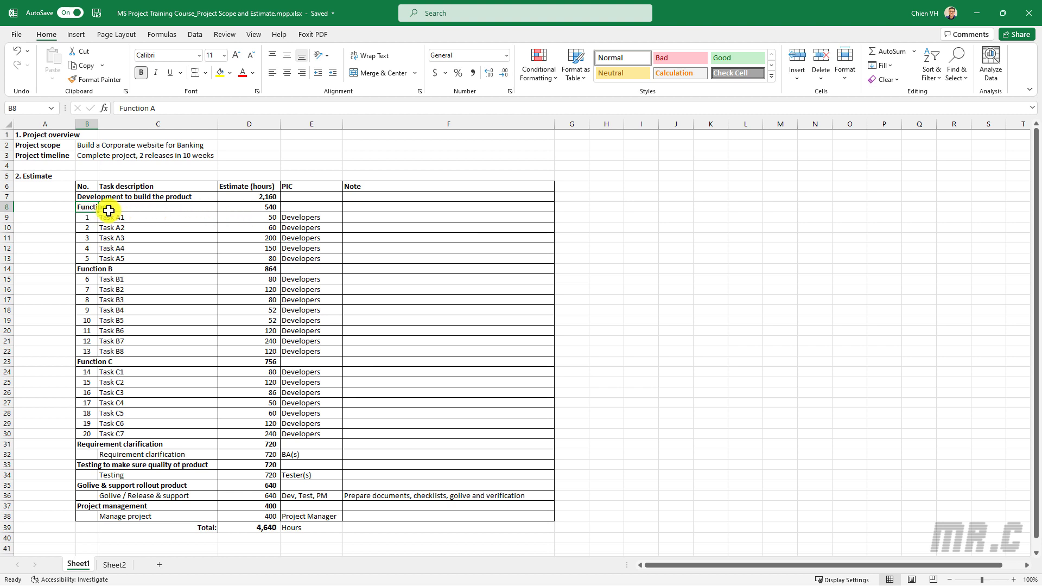
{"action": "left_click", "coordinate": [105, 267]}
{"action": "left_click", "coordinate": [109, 361]}
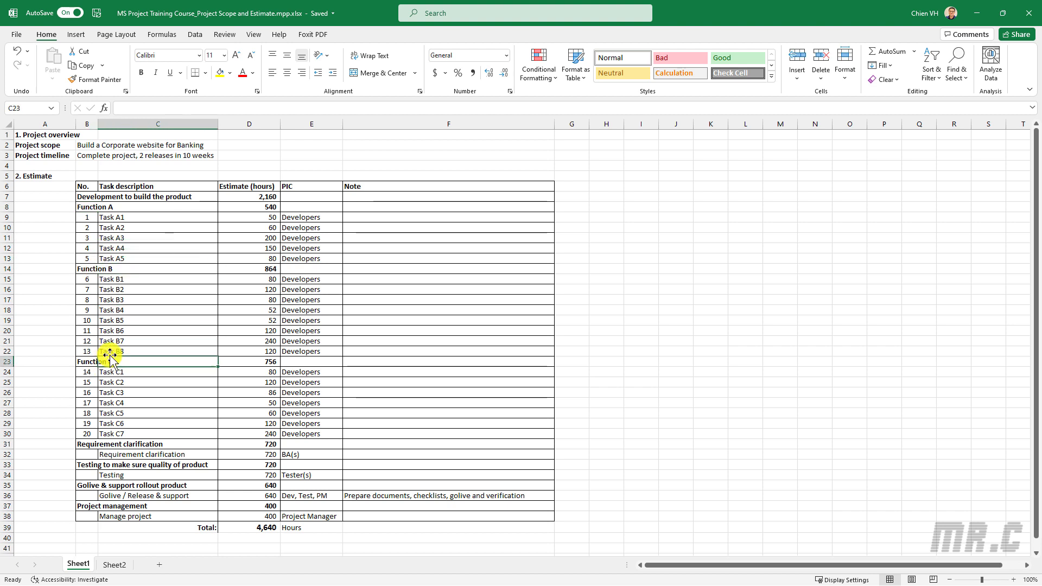
{"action": "left_click_drag", "start_coordinate": [87, 216], "coordinate": [195, 432]}
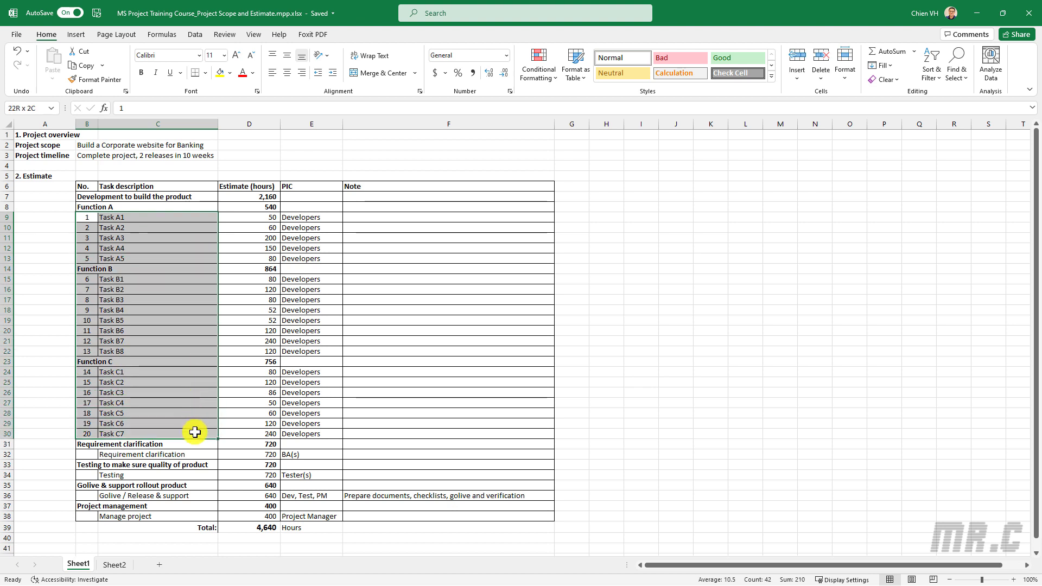
{"action": "left_click", "coordinate": [430, 284]}
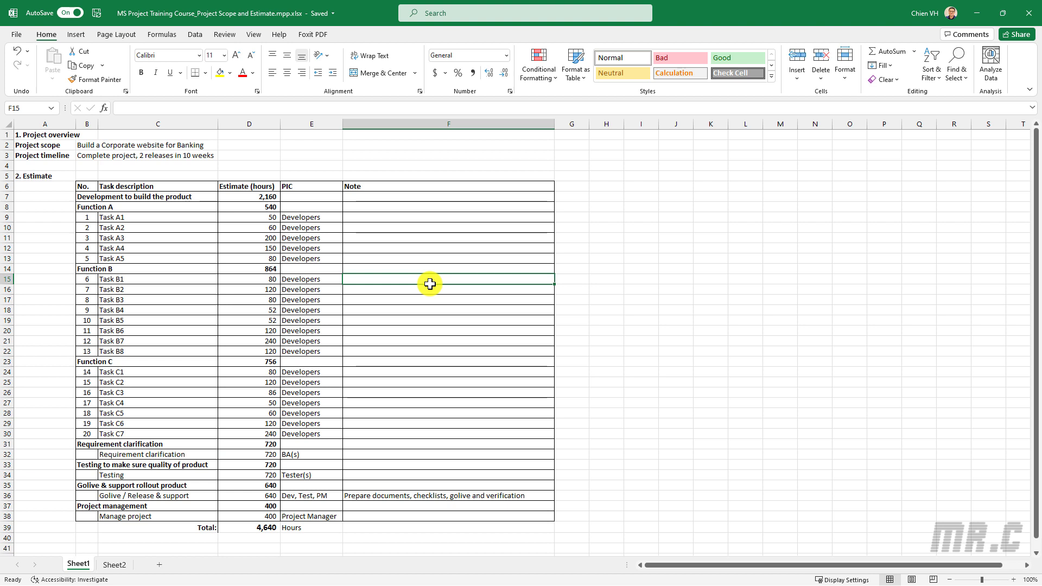
{"action": "left_click", "coordinate": [273, 197]}
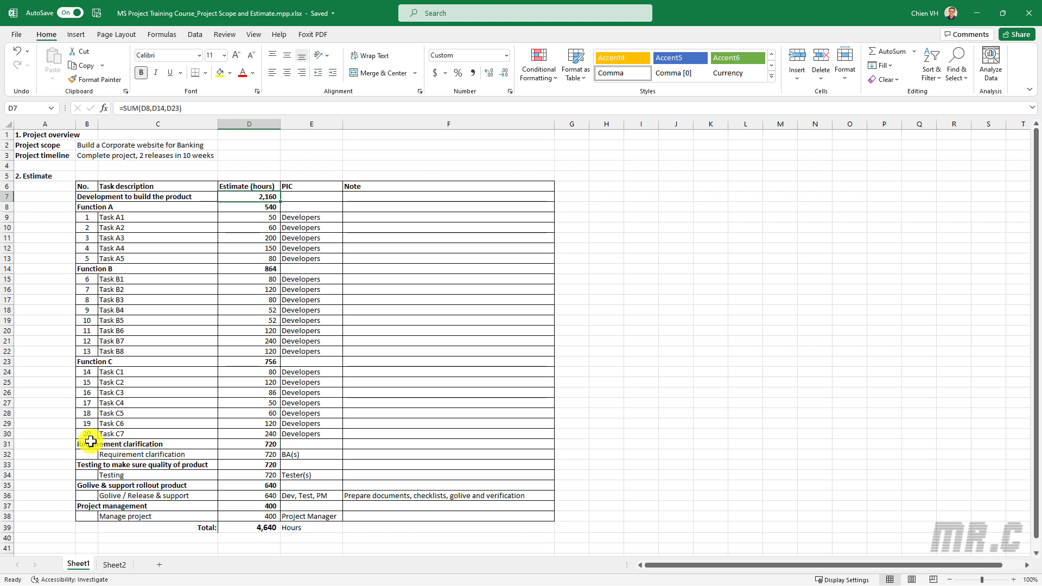
- Review the requirement clarification, testing and project management rows of the estimate
{"action": "left_click_drag", "start_coordinate": [87, 444], "coordinate": [292, 454]}
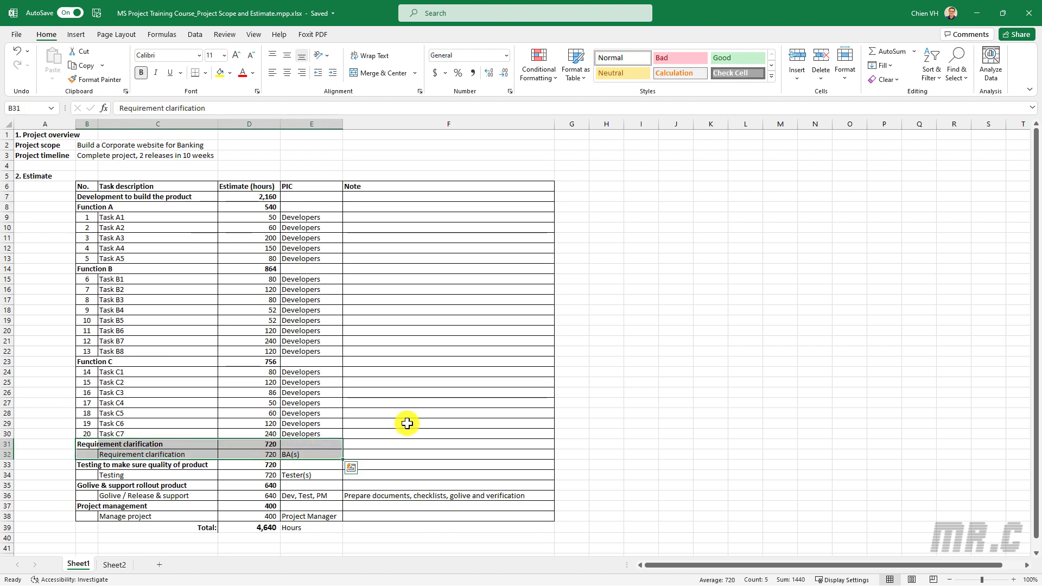
{"action": "left_click", "coordinate": [404, 423]}
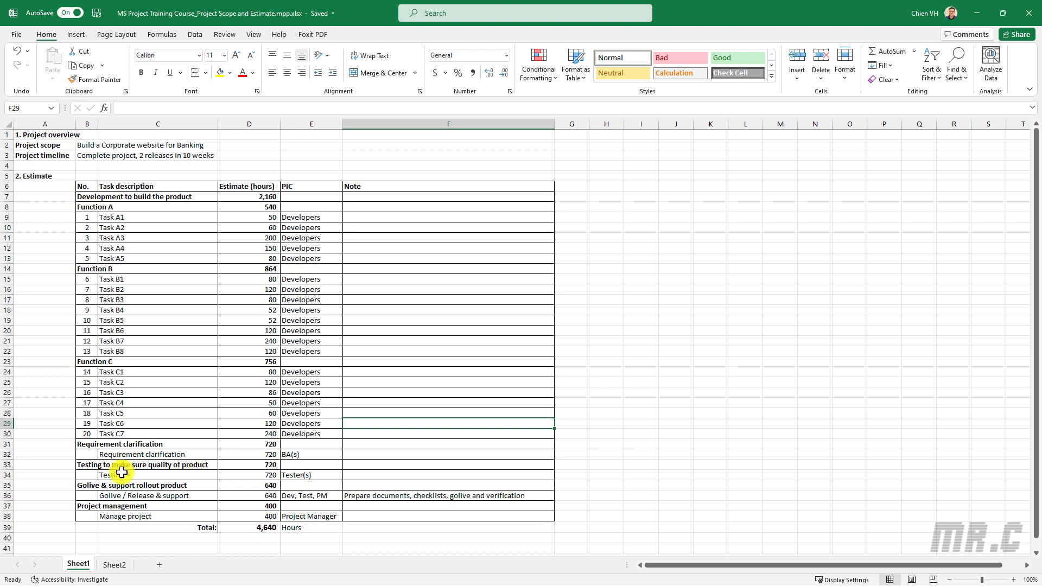
{"action": "left_click_drag", "start_coordinate": [86, 467], "coordinate": [326, 475]}
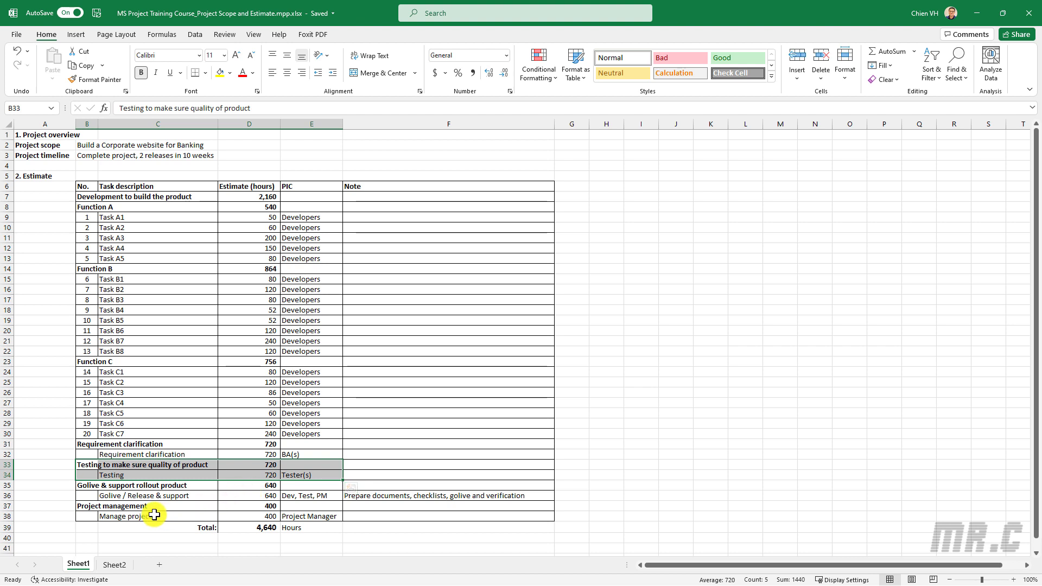
{"action": "left_click", "coordinate": [83, 506]}
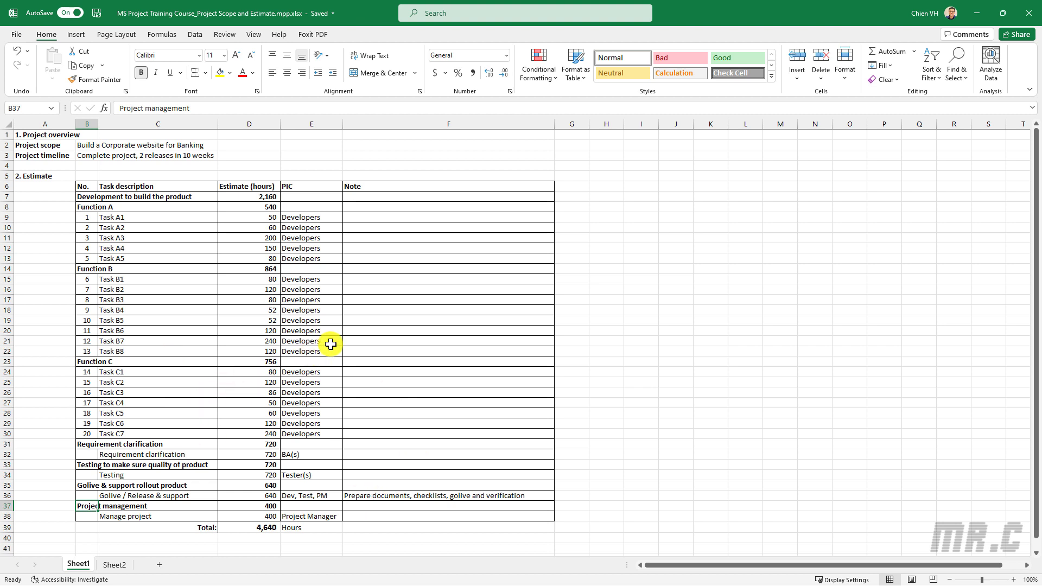
{"action": "left_click", "coordinate": [464, 321]}
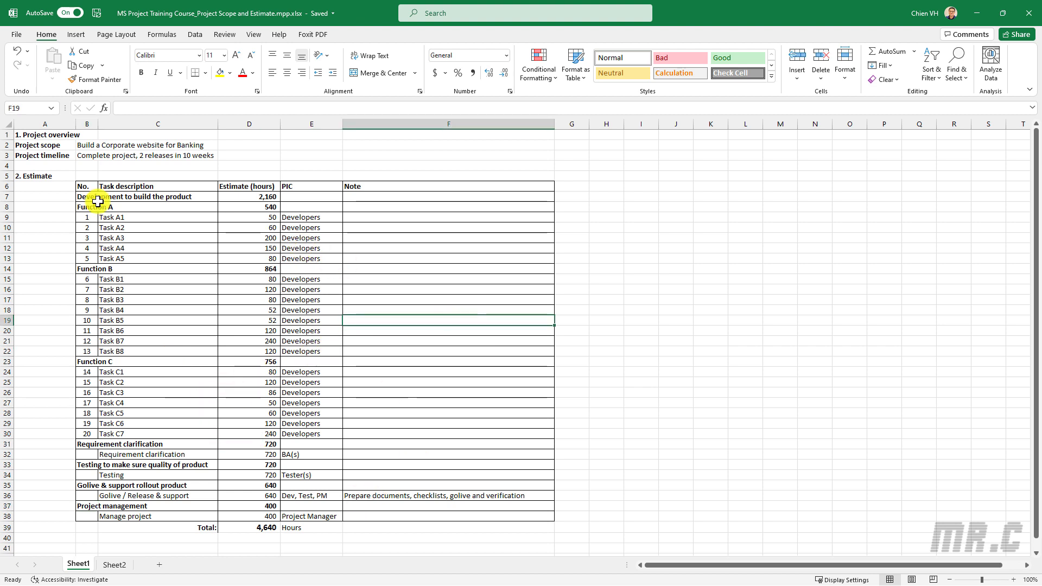
- Check the subtotal hours for development, requirement clarification, testing, golive support and project management
{"action": "left_click", "coordinate": [258, 198]}
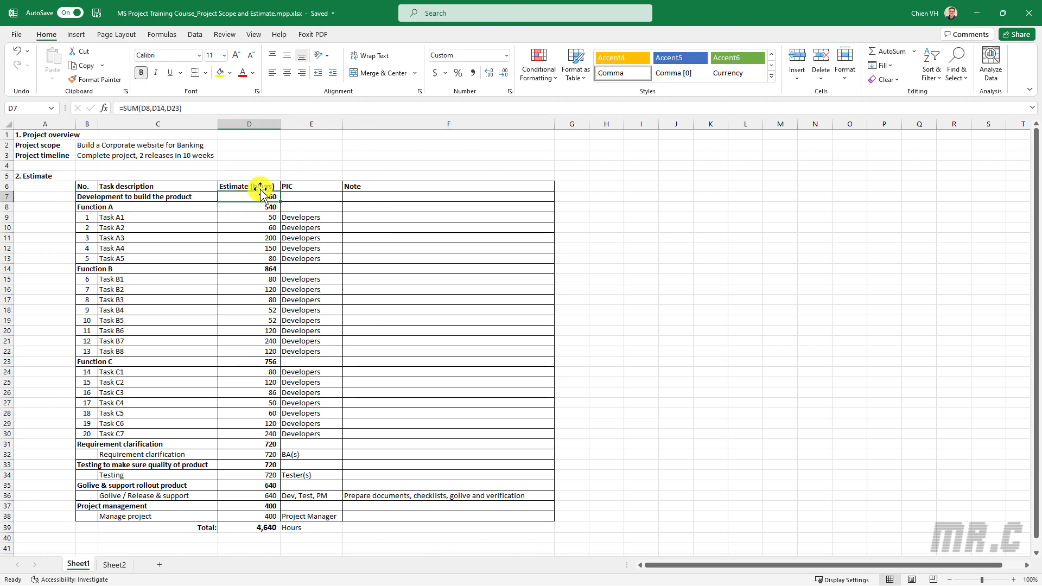
{"action": "left_click", "coordinate": [259, 445]}
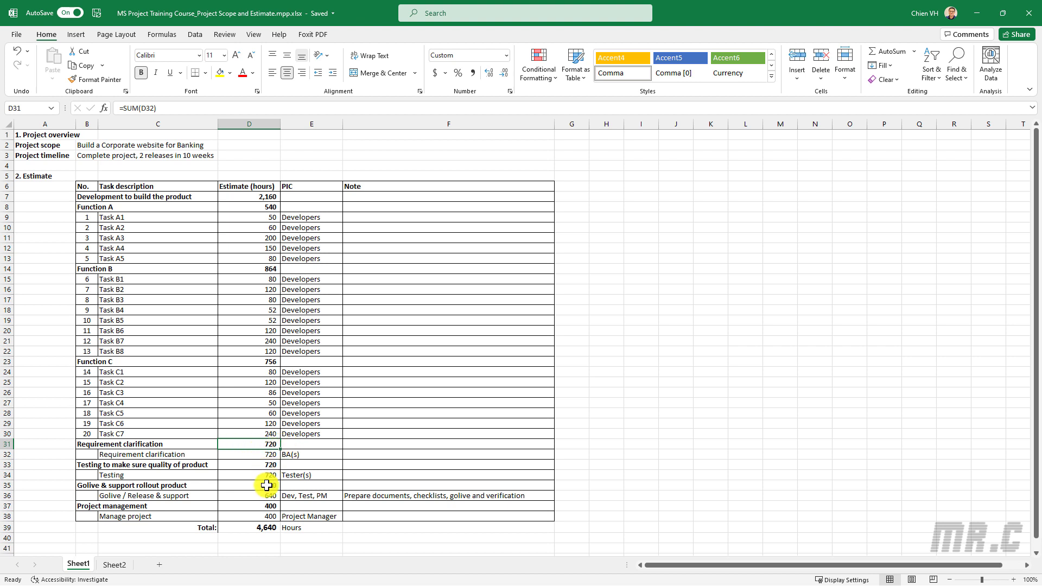
{"action": "left_click", "coordinate": [251, 465]}
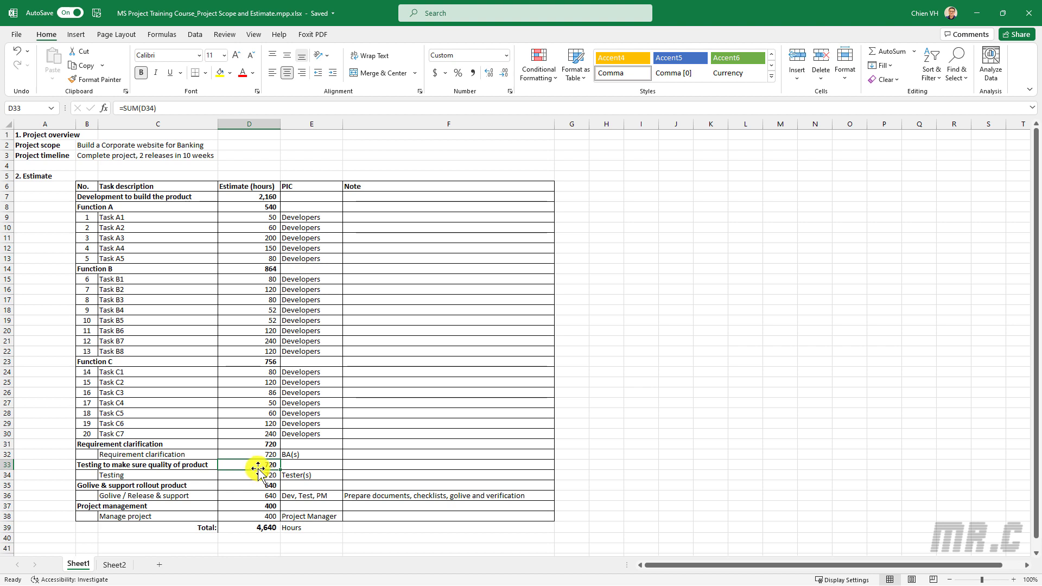
{"action": "left_click", "coordinate": [249, 490]}
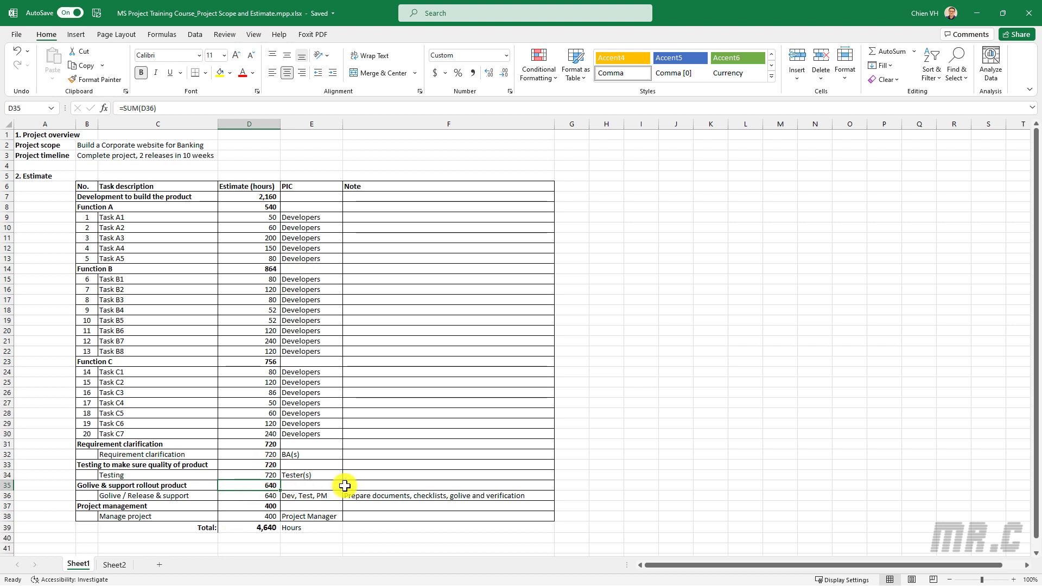
{"action": "left_click", "coordinate": [262, 508]}
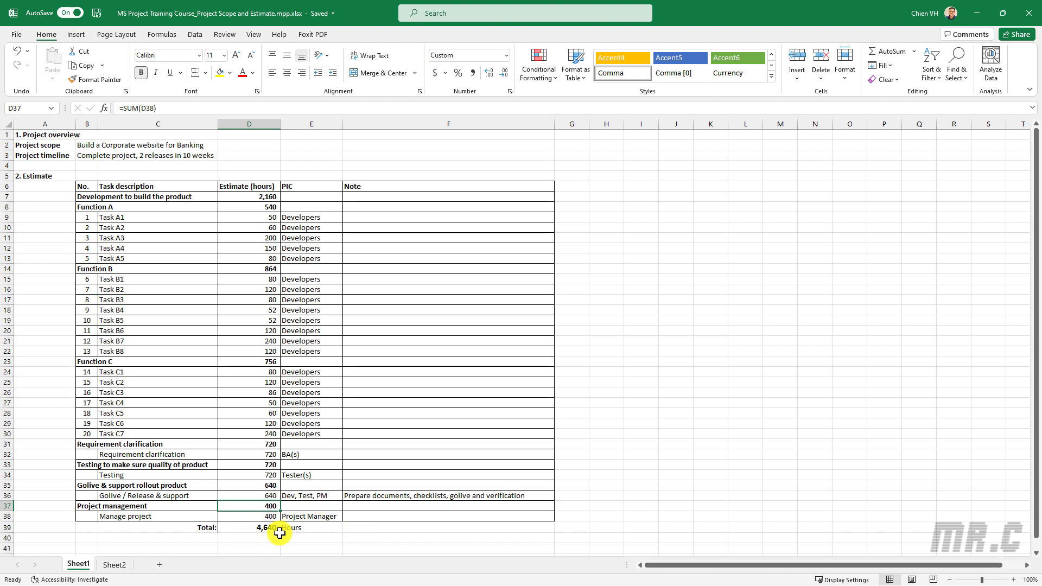
{"action": "left_click", "coordinate": [574, 226]}
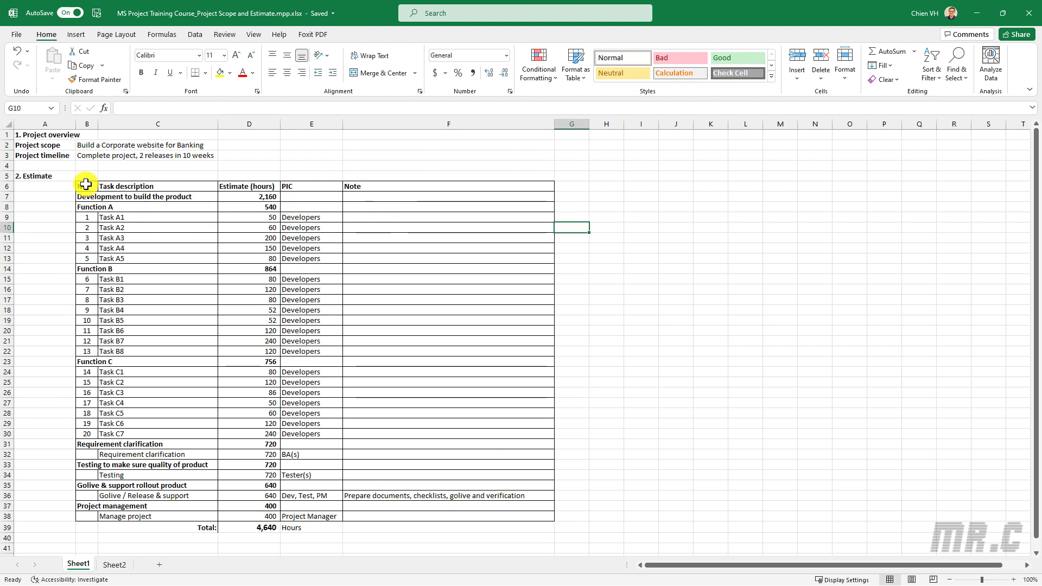
- Review the task list and the Estimate (hours) column against the project scope and timeline
{"action": "left_click_drag", "start_coordinate": [84, 186], "coordinate": [166, 436]}
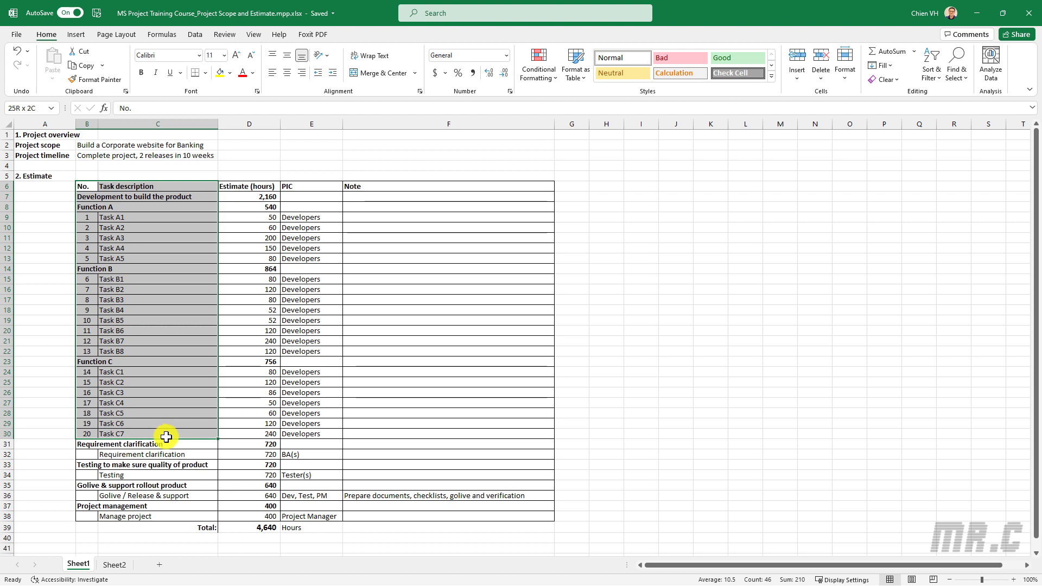
{"action": "left_click", "coordinate": [349, 234]}
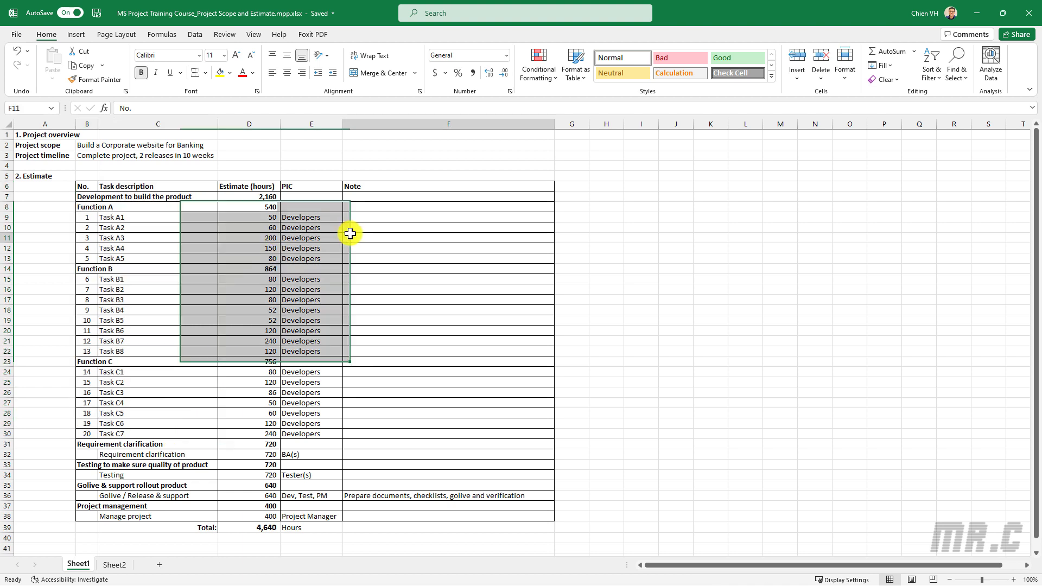
{"action": "left_click_drag", "start_coordinate": [249, 187], "coordinate": [228, 479]}
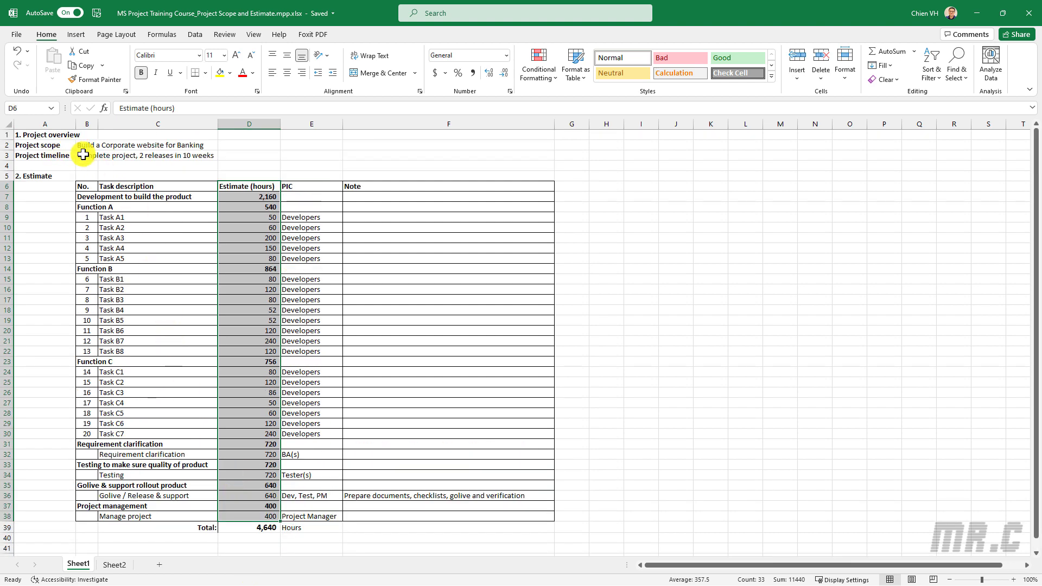
{"action": "left_click", "coordinate": [139, 166]}
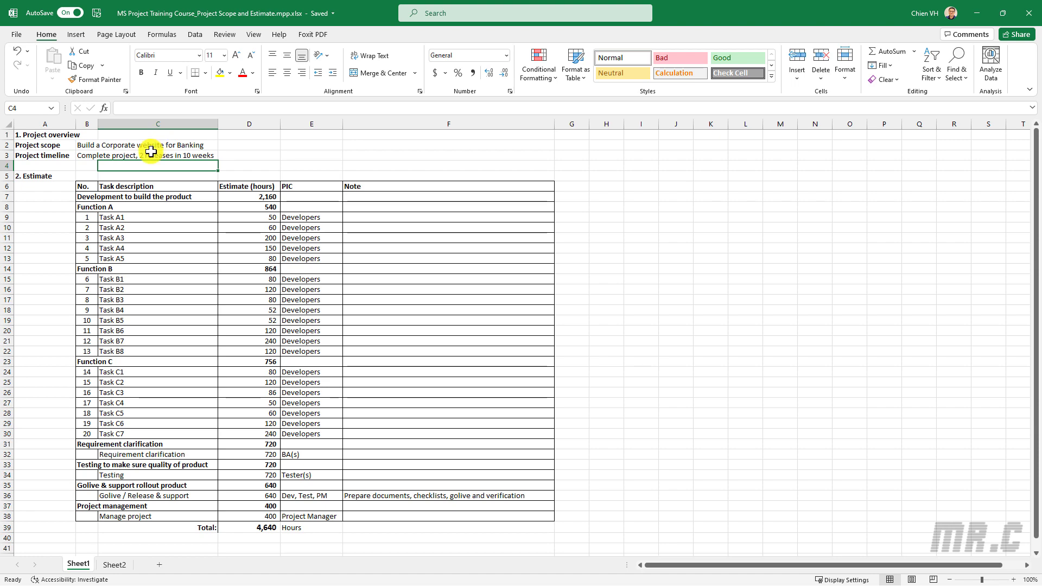
- Open Sheet2 and examine the Project Release Timeline, including Phase 1 development, test and release weeks and the full Phase 1–2 schedule
{"action": "left_click", "coordinate": [114, 565]}
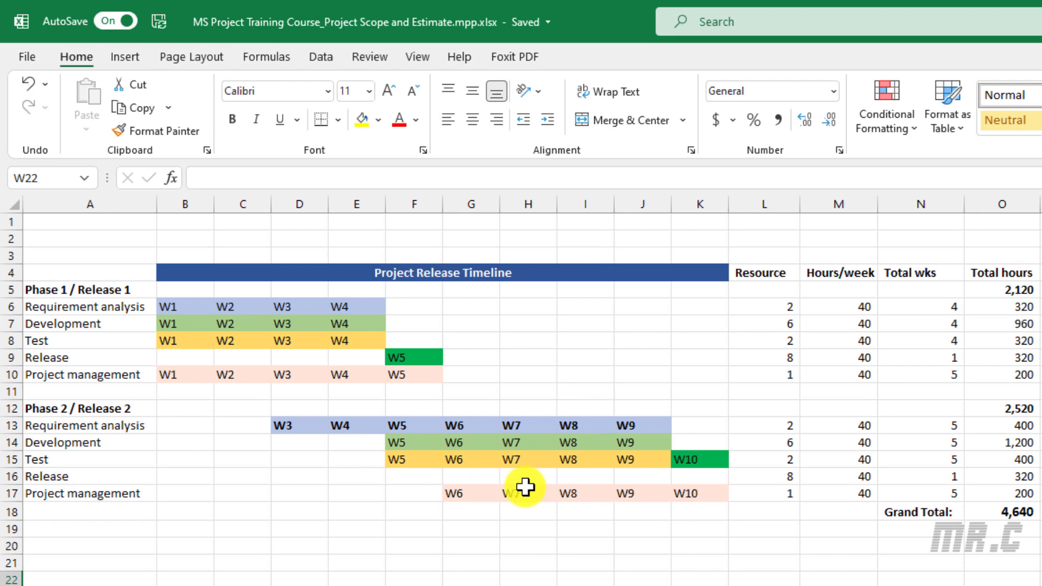
{"action": "left_click", "coordinate": [643, 585]}
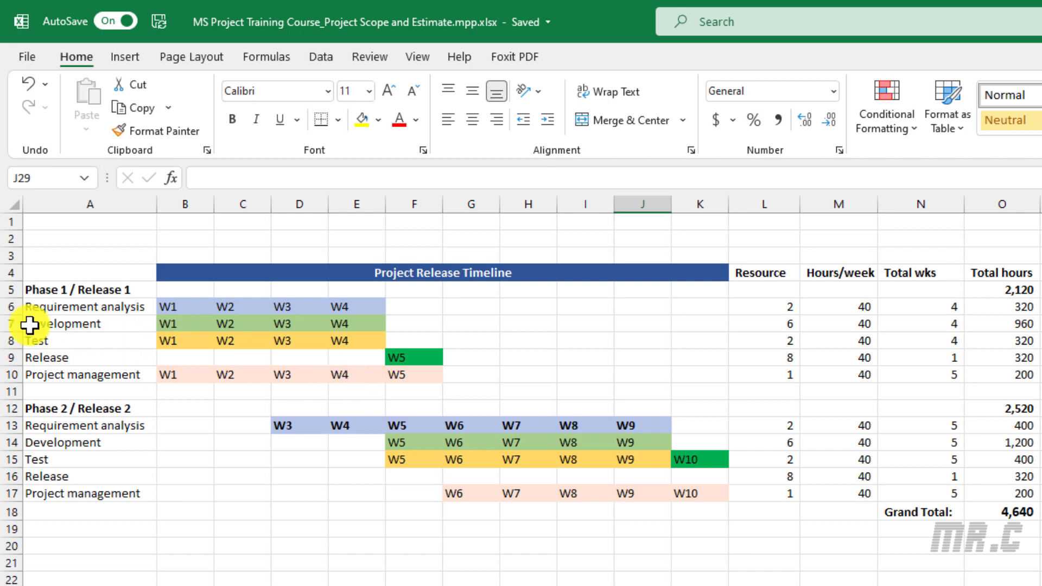
{"action": "left_click_drag", "start_coordinate": [9, 324], "coordinate": [16, 324]}
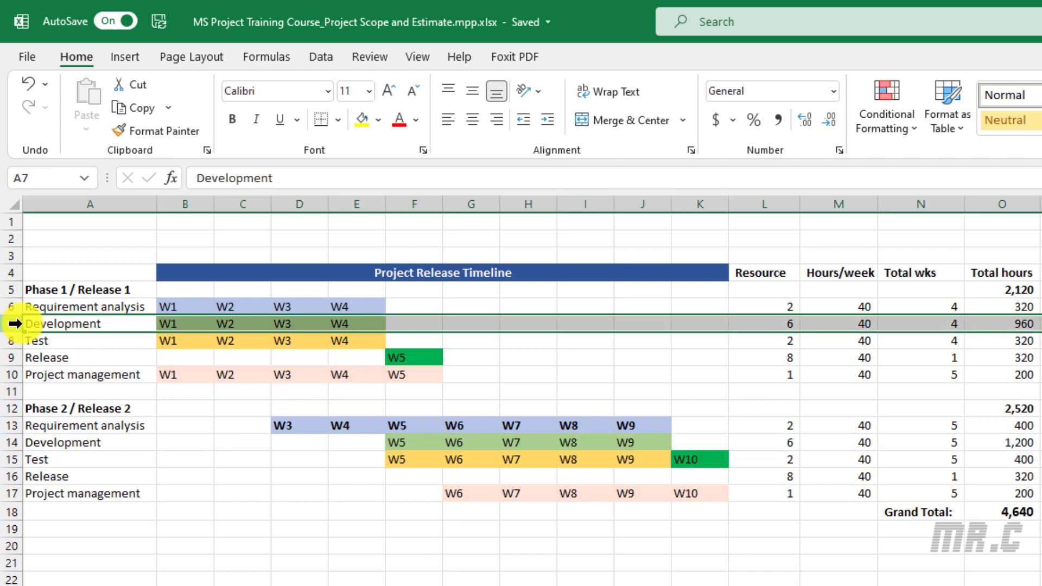
{"action": "left_click", "coordinate": [345, 323]}
{"action": "left_click_drag", "start_coordinate": [361, 335], "coordinate": [362, 326]}
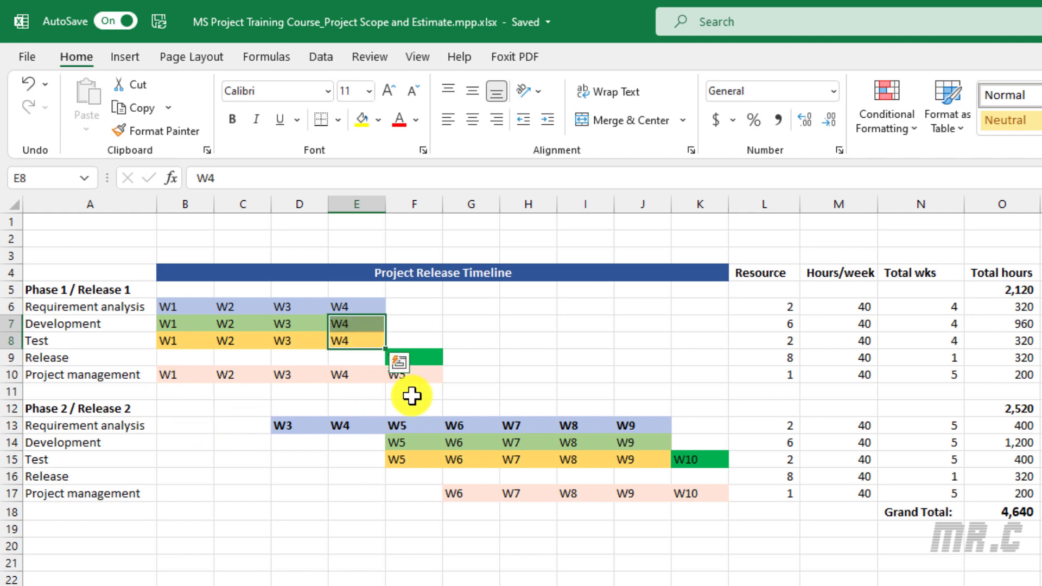
{"action": "left_click", "coordinate": [431, 357]}
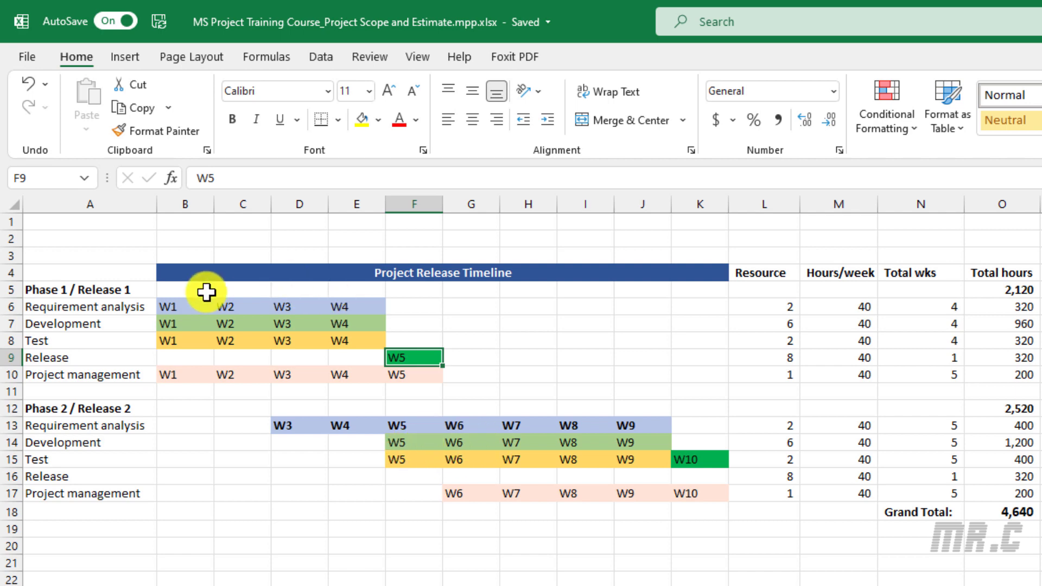
{"action": "left_click_drag", "start_coordinate": [174, 304], "coordinate": [705, 491]}
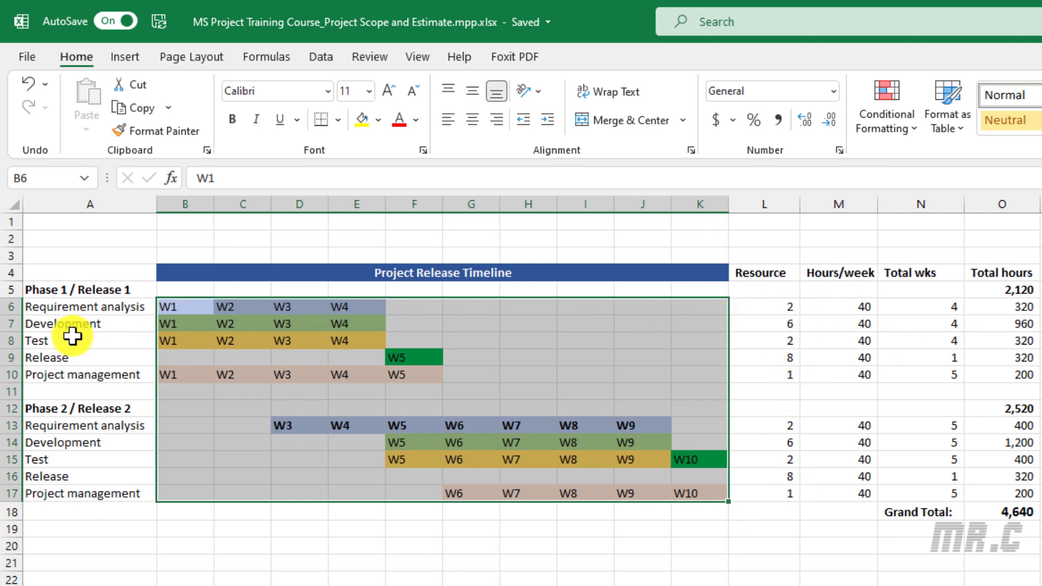
- Check the resource allocation for each Phase 1 activity, from requirement analysis to project management
{"action": "left_click", "coordinate": [6, 305]}
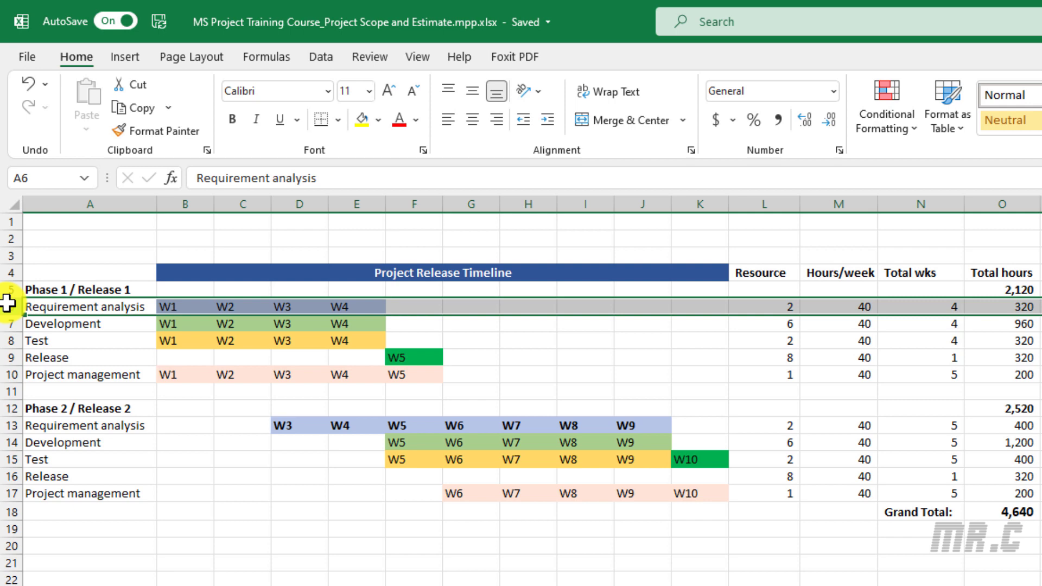
{"action": "left_click", "coordinate": [932, 388]}
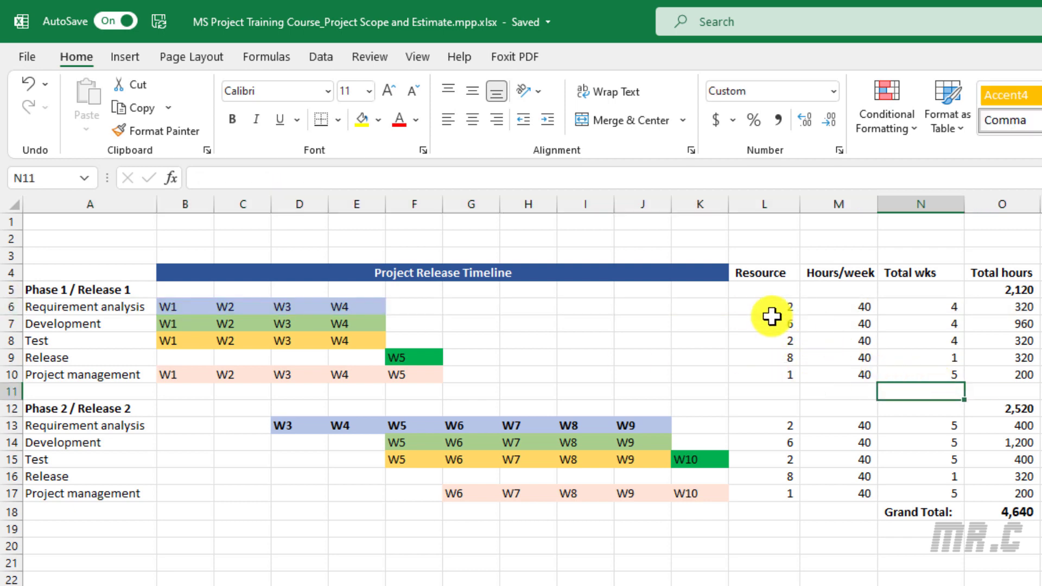
{"action": "mouse_move", "coordinate": [771, 305]}
{"action": "left_mouse_down"}
{"action": "mouse_move", "coordinate": [769, 385]}
{"action": "mouse_move", "coordinate": [764, 306]}
{"action": "left_mouse_up"}
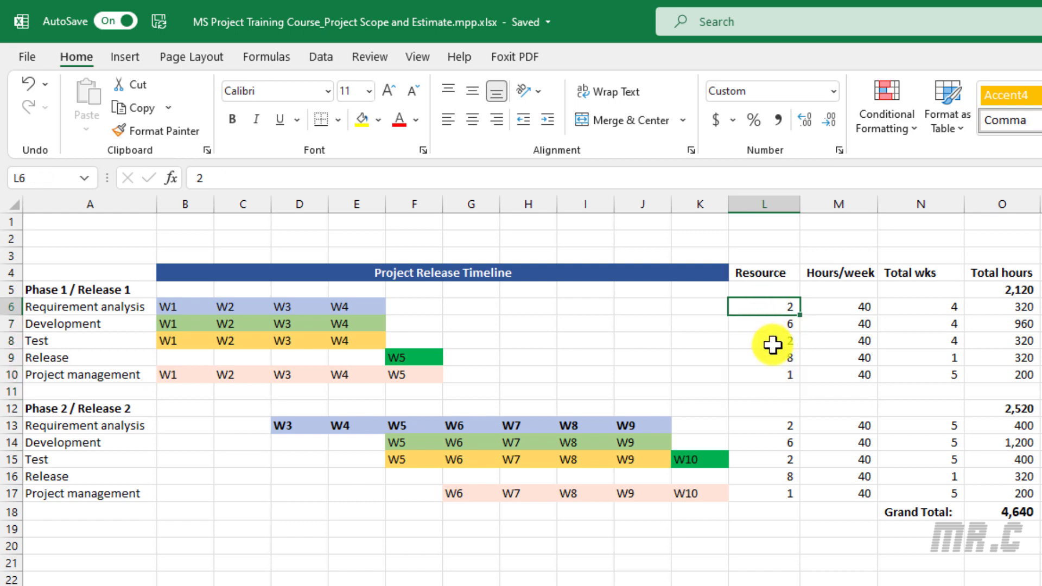
{"action": "key", "text": "Down"}
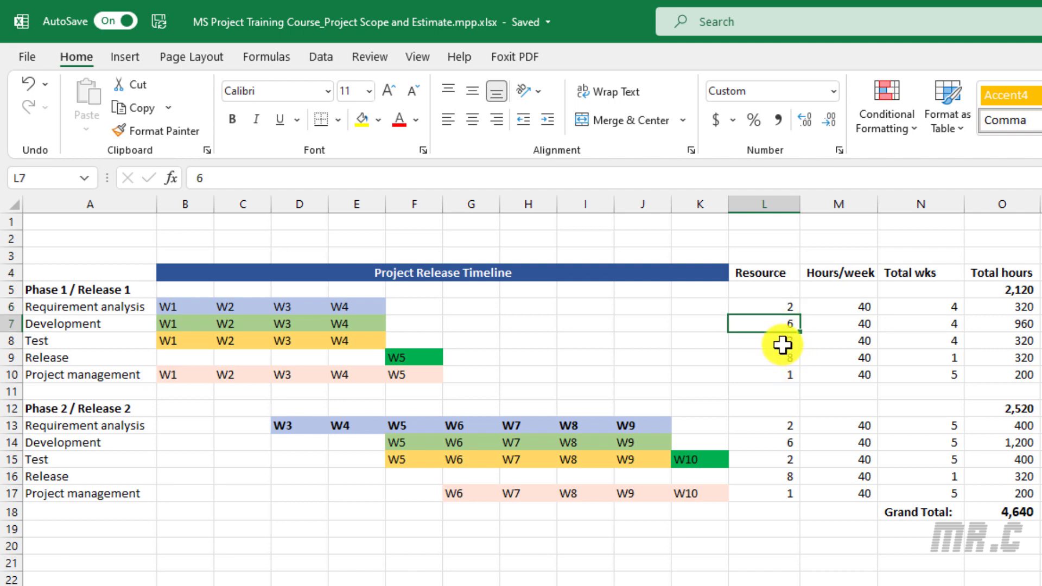
{"action": "left_click", "coordinate": [781, 340]}
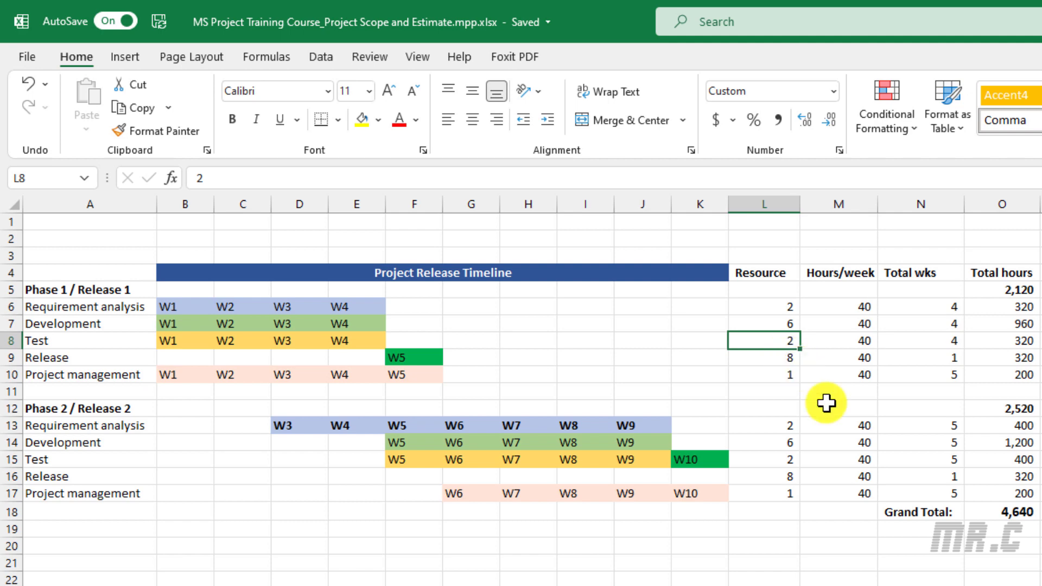
{"action": "left_click", "coordinate": [783, 357]}
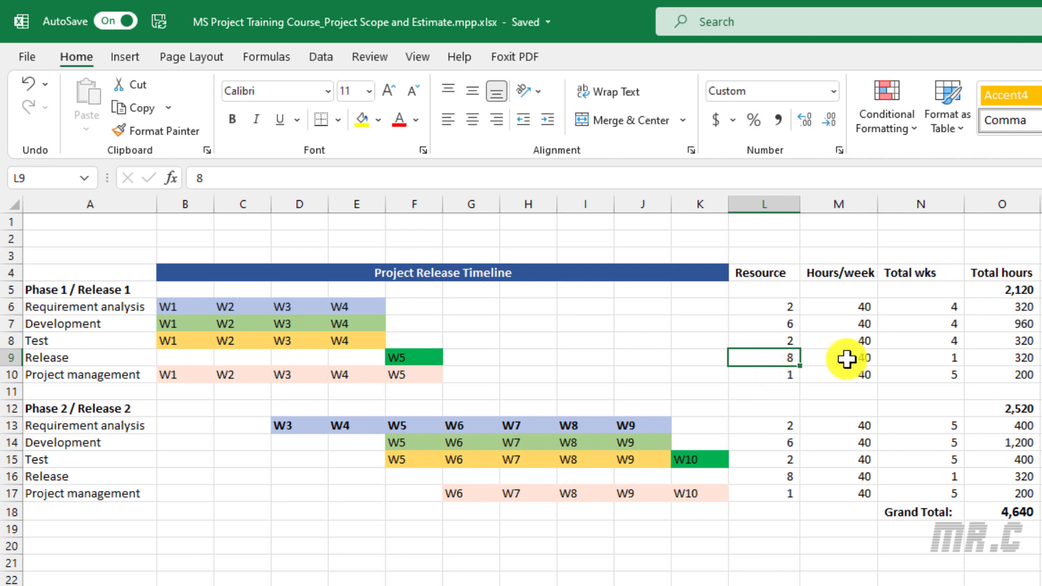
{"action": "left_click", "coordinate": [769, 379]}
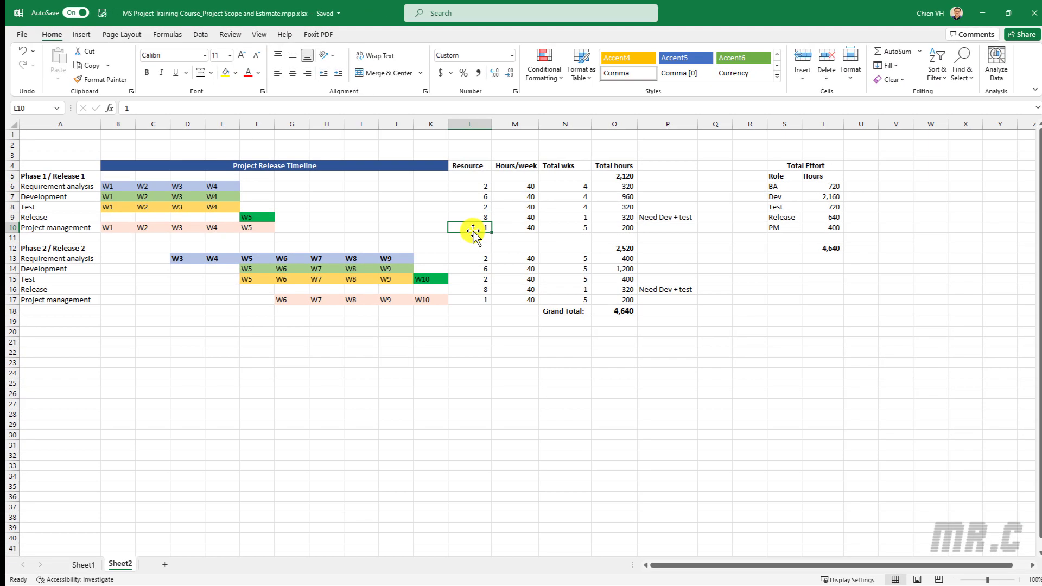
- Check the Phase 1 project management hours per week, total weeks and total hours, and inspect the requirement analysis total-hours formula
{"action": "key", "text": "Right"}
{"action": "key", "text": "Right"}
{"action": "key", "text": "Right"}
{"action": "left_click", "coordinate": [623, 185]}
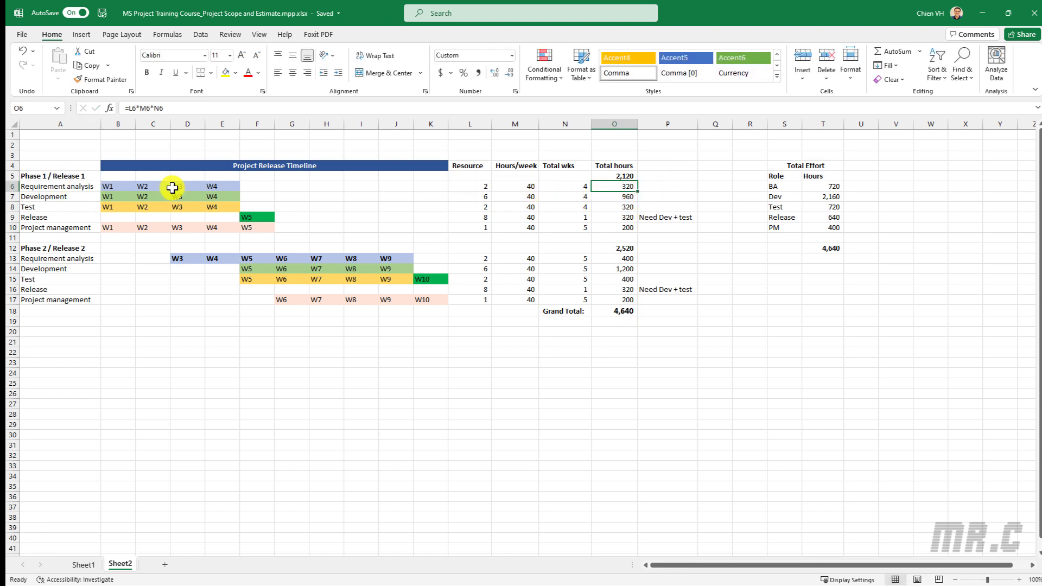
- Check the Total hours figures for both phases and inspect the Grand Total formula
{"action": "left_click_drag", "start_coordinate": [618, 176], "coordinate": [631, 299]}
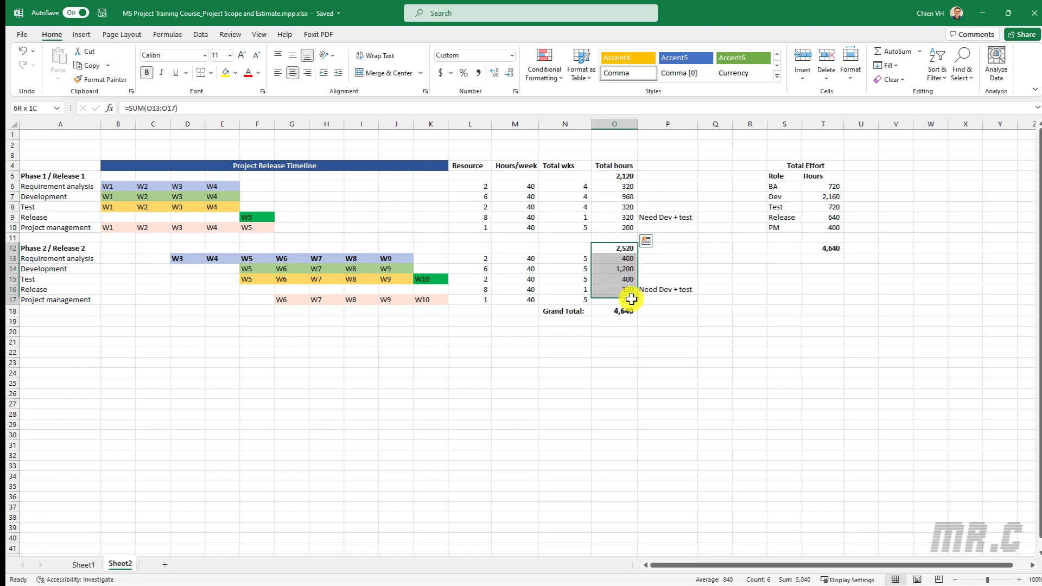
{"action": "left_click", "coordinate": [611, 342]}
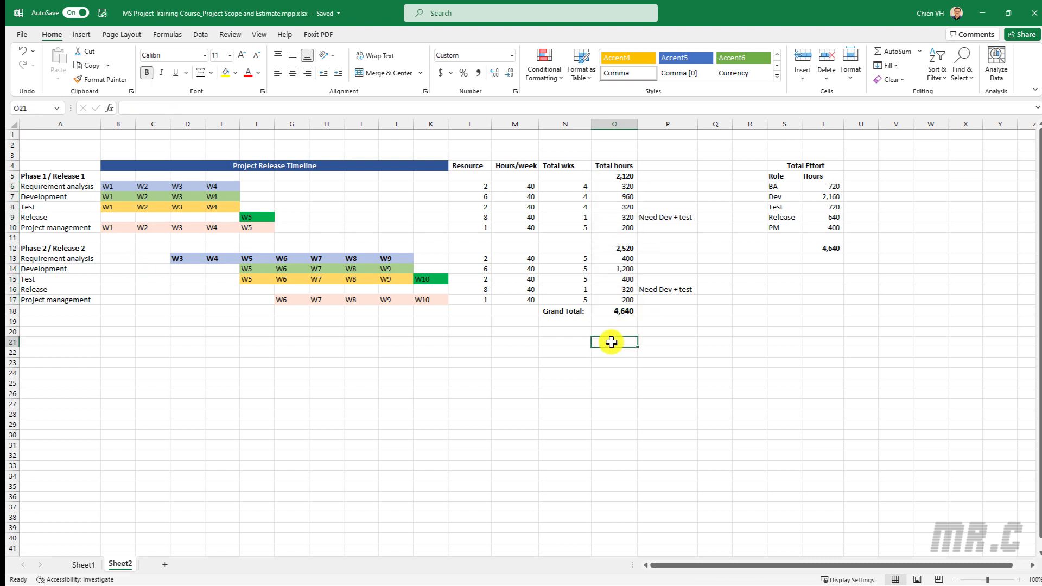
{"action": "left_click", "coordinate": [608, 314]}
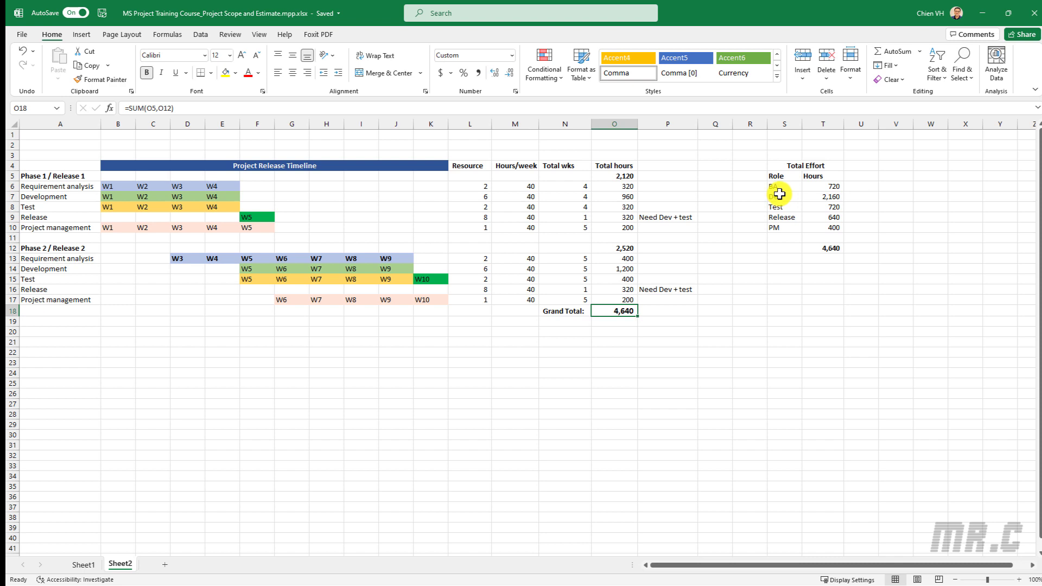
- Inspect the Total Effort table's hours formulas by role, from BA to PM, and its overall total
{"action": "left_click", "coordinate": [833, 184]}
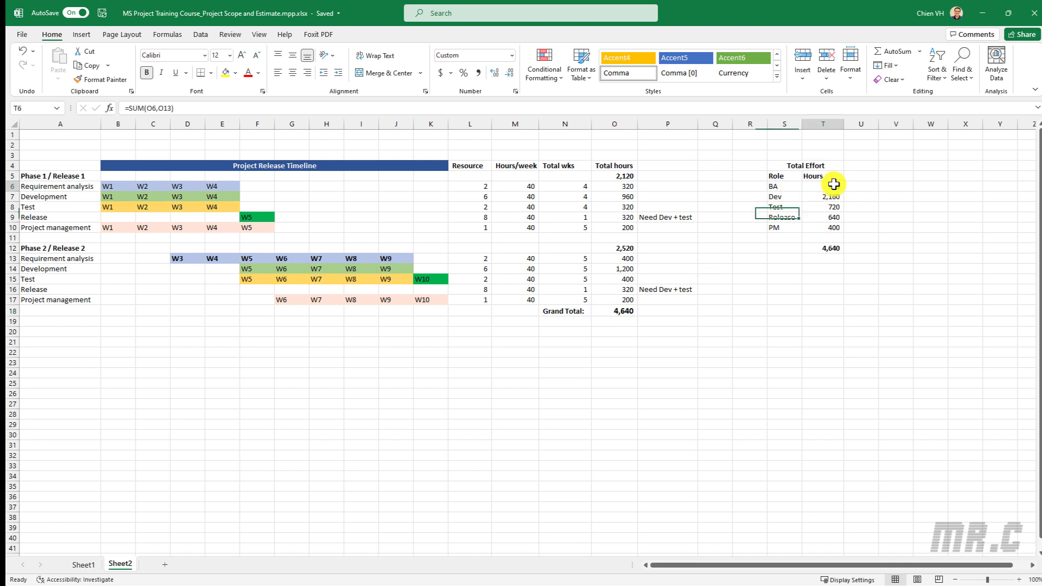
{"action": "double_click", "coordinate": [835, 187]}
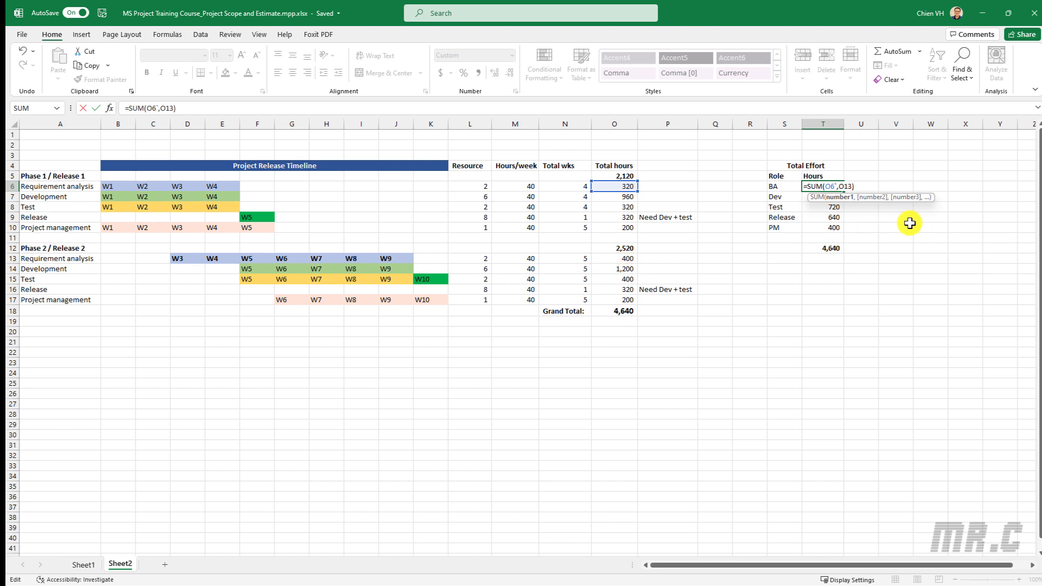
{"action": "left_click", "coordinate": [904, 226]}
{"action": "left_click", "coordinate": [841, 199]}
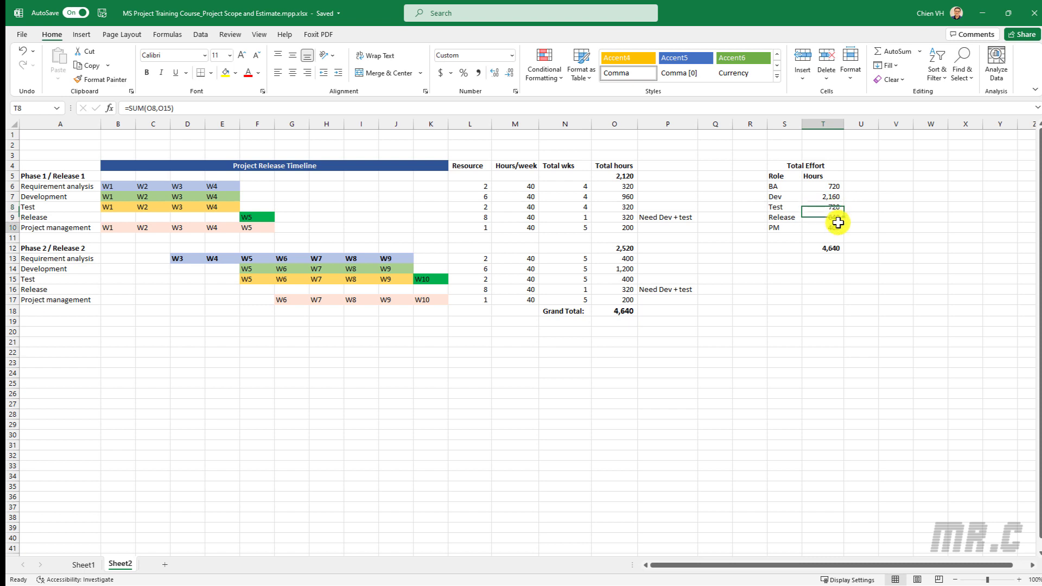
{"action": "left_click", "coordinate": [835, 226]}
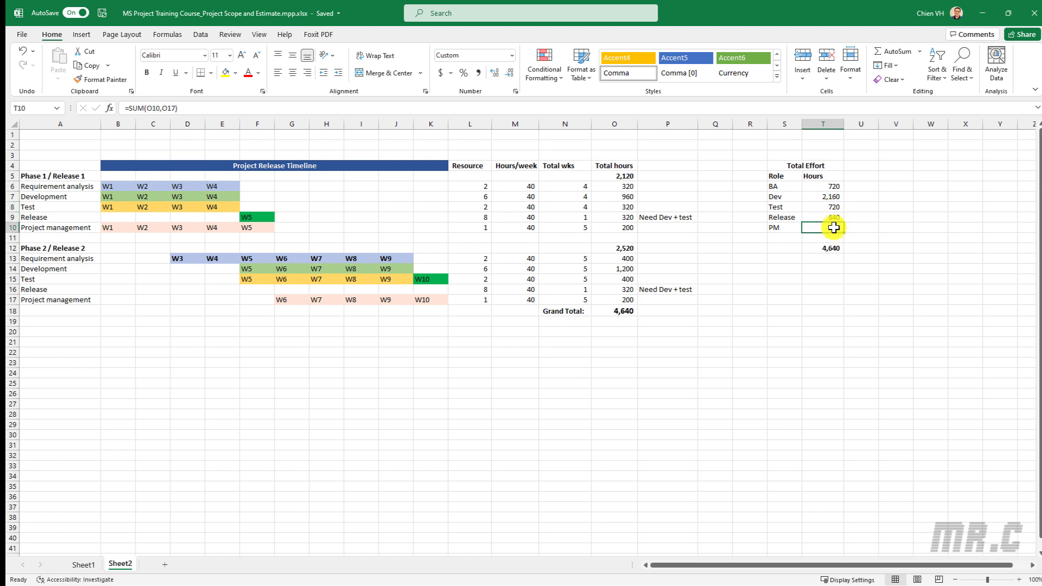
{"action": "left_click", "coordinate": [833, 248]}
{"action": "left_click_drag", "start_coordinate": [781, 168], "coordinate": [858, 293]}
{"action": "left_click", "coordinate": [922, 320]}
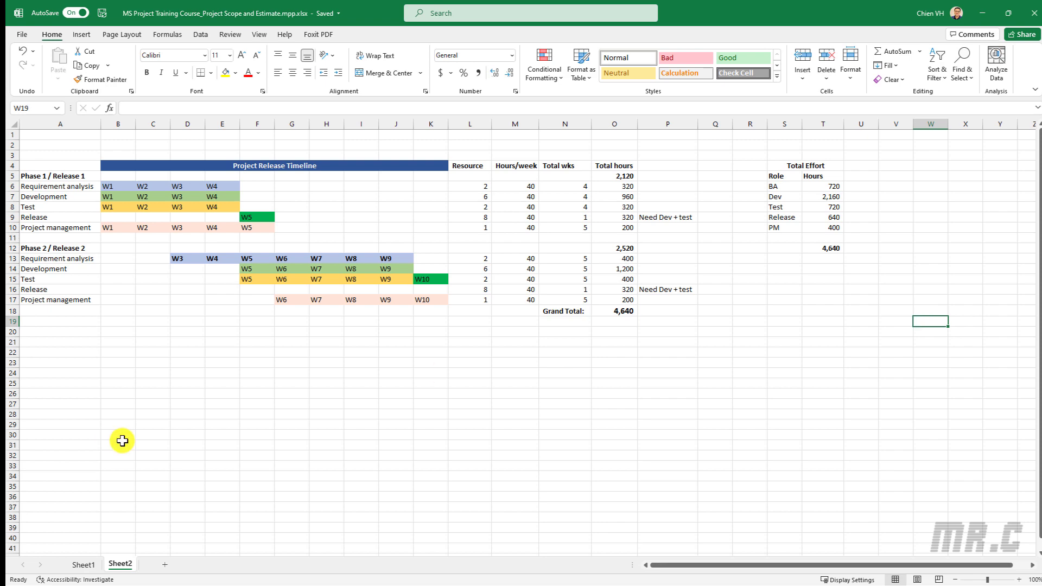
- Review the full task estimate on Sheet1 down to its total, and return to the release timeline on Sheet2
{"action": "left_click", "coordinate": [83, 565]}
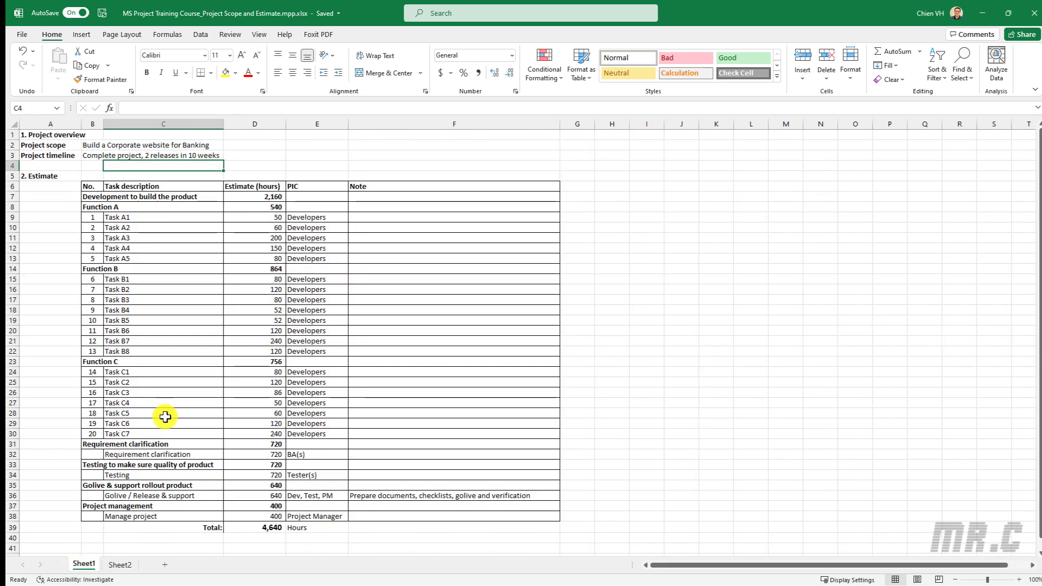
{"action": "left_click", "coordinate": [656, 259]}
{"action": "scroll", "coordinate": [655, 310], "scroll_direction": "down", "scroll_amount": 5}
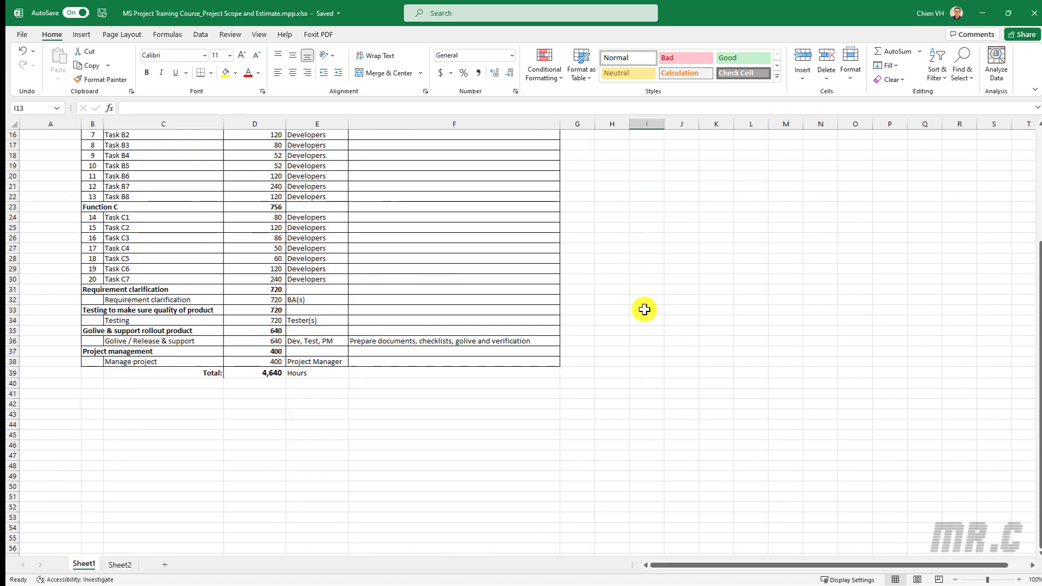
{"action": "scroll", "coordinate": [657, 312], "scroll_direction": "up", "scroll_amount": 5}
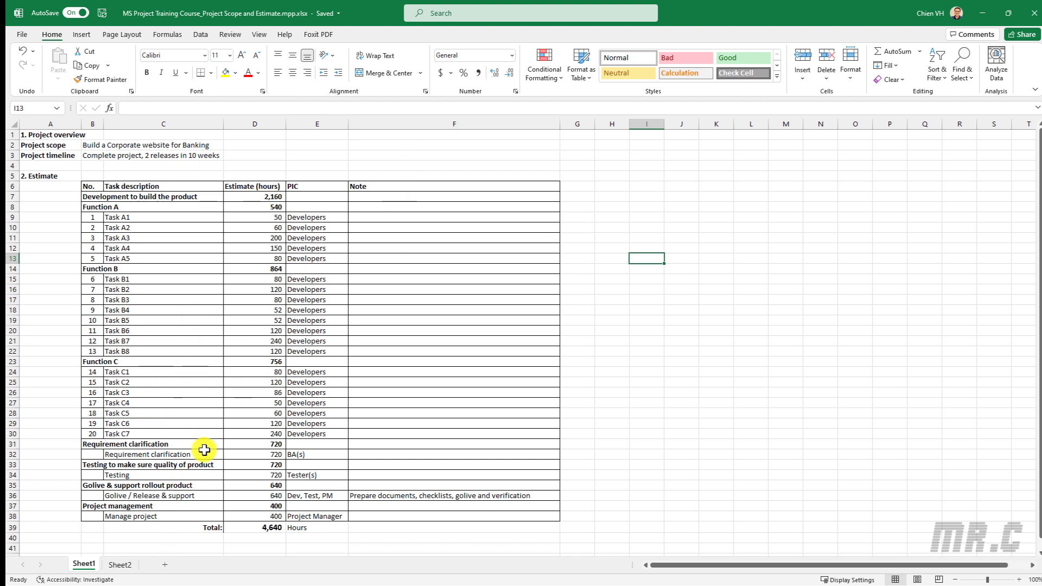
{"action": "left_click", "coordinate": [119, 564]}
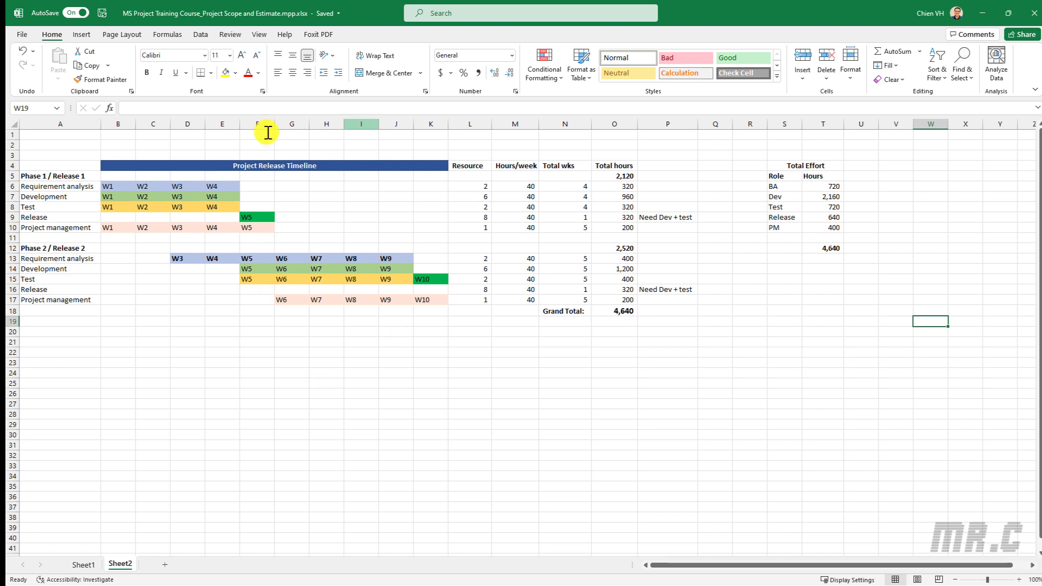